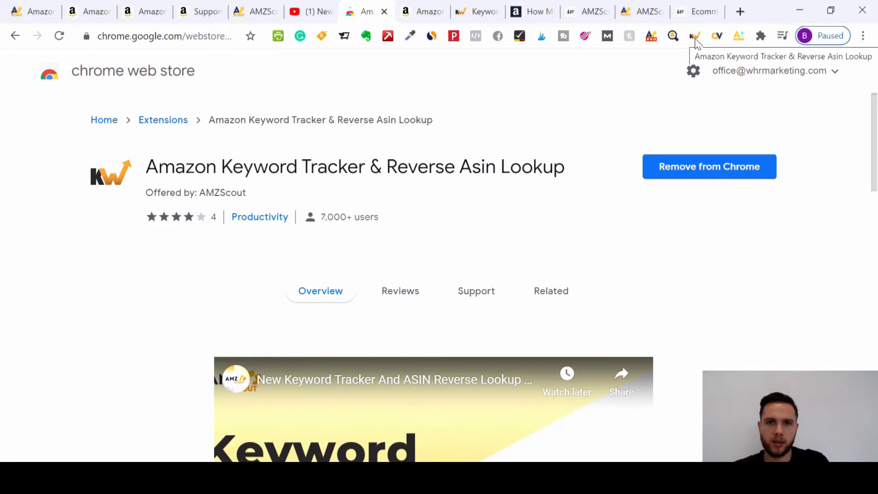
Look through the Amazon.co.uk search results for "kitchen knife set with block" and the ASINs shown under the listings
click(420, 12)
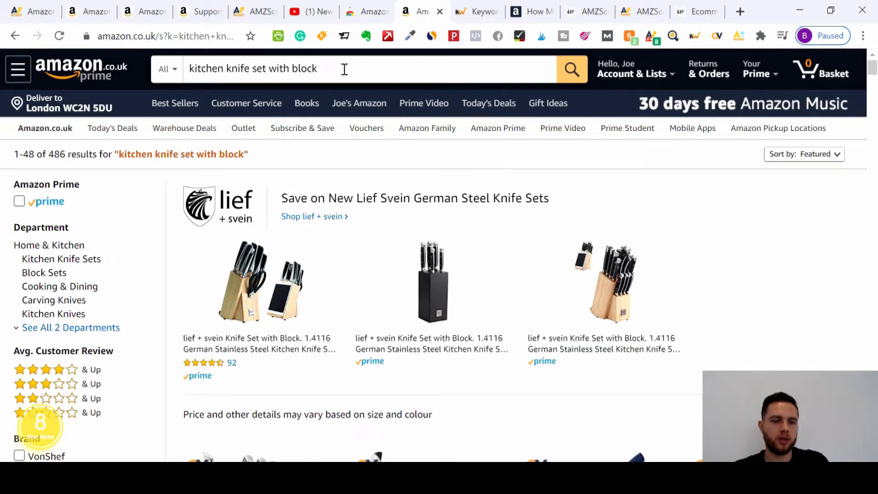
scroll(344, 69, down, 10)
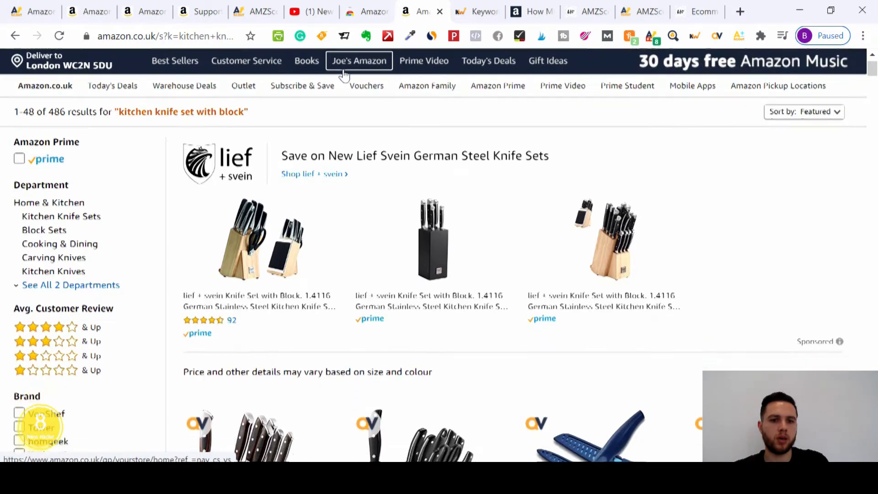
scroll(347, 75, down, 2)
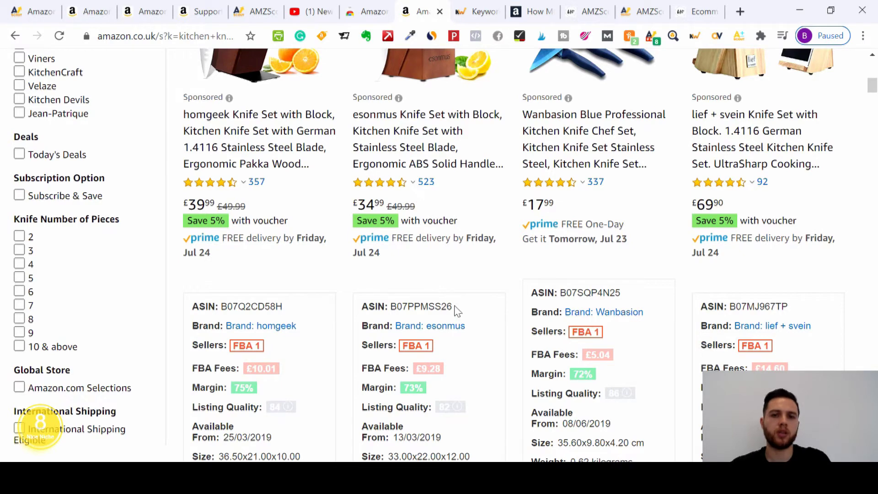
In Keyword Tracker, start adding the product with ASIN B07MLW3WB3 from the amazon.co.uk marketplace and continue to its keywords
click(481, 17)
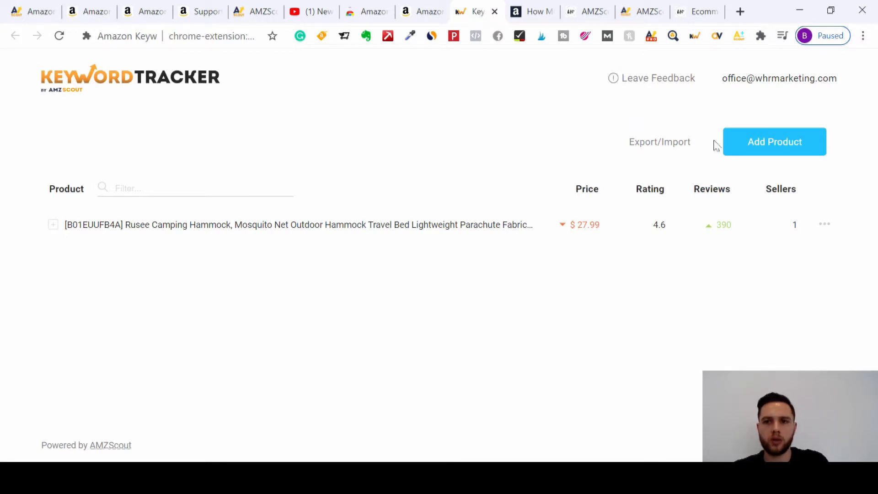
click(762, 151)
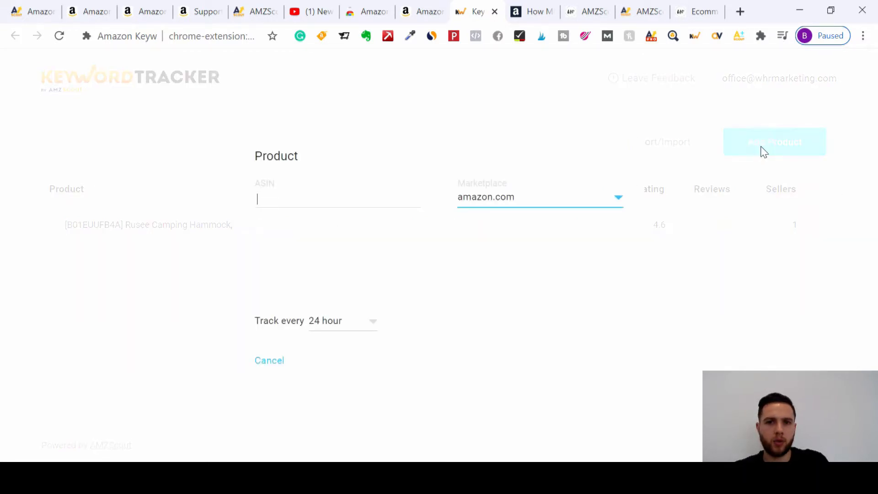
click(352, 193)
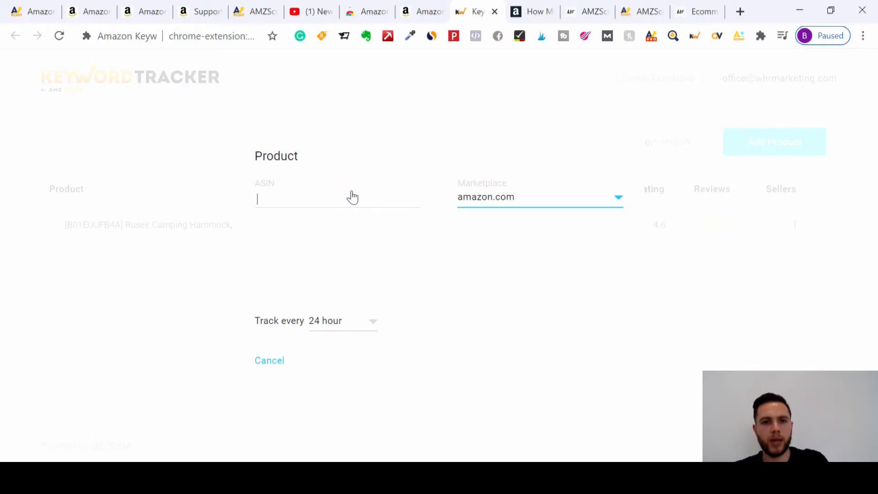
text(B07MLW3WB3)
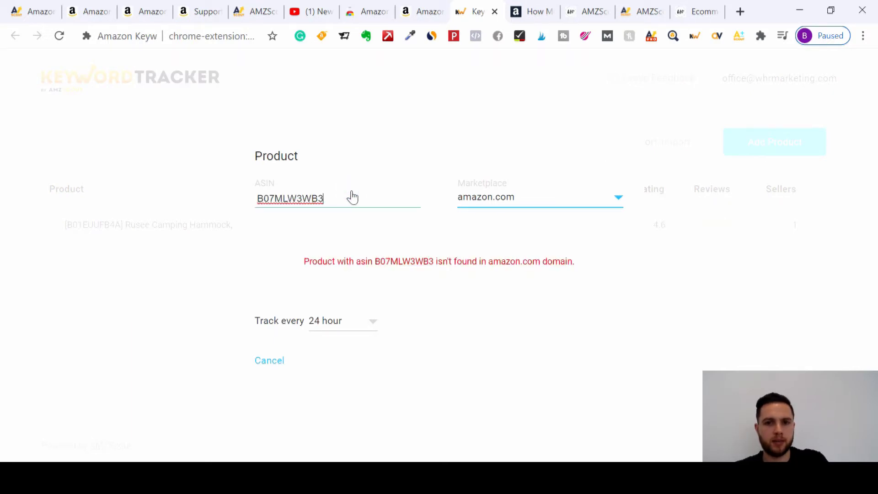
right_click(522, 200)
click(522, 199)
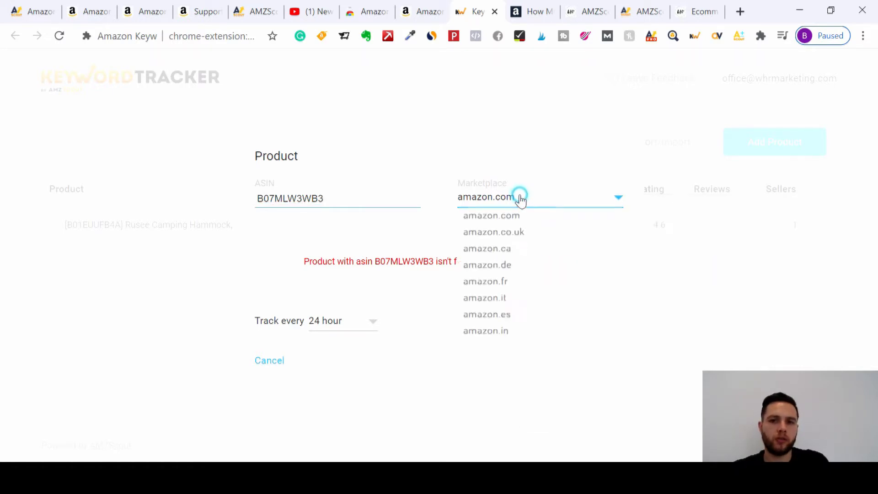
click(514, 233)
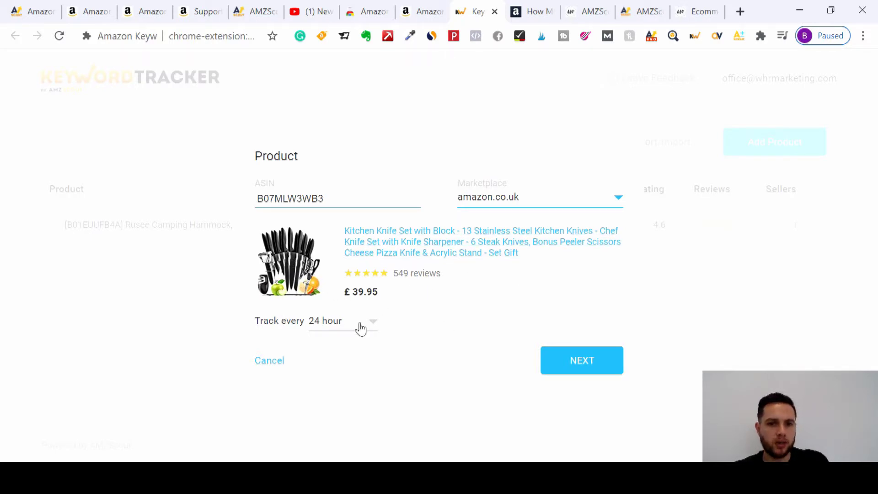
click(575, 364)
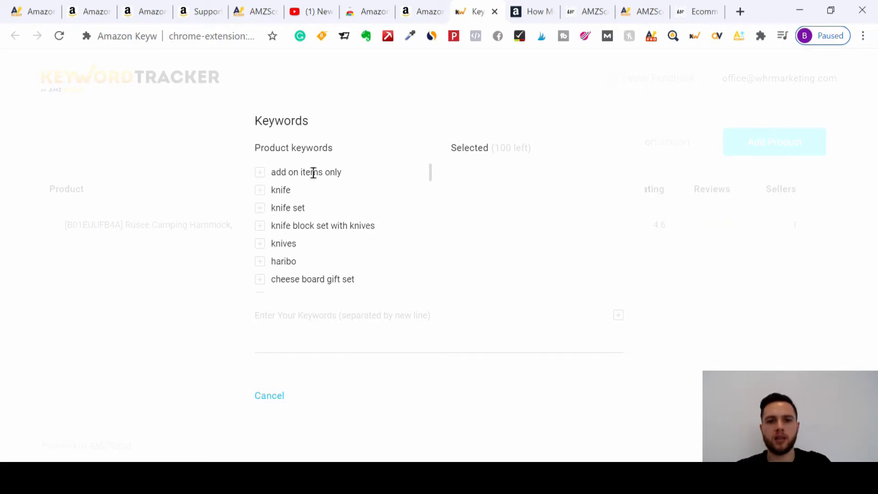
Select 17 consecutive suggested keywords starting with "knife", leaving out "add on items only", and add the product to tracking
click(259, 190)
click(259, 190)
click(259, 190)
click(259, 190)
click(259, 190)
click(259, 190)
click(259, 189)
click(259, 190)
click(259, 190)
click(259, 190)
click(259, 190)
click(259, 190)
click(259, 190)
click(259, 190)
click(259, 190)
double_click(259, 190)
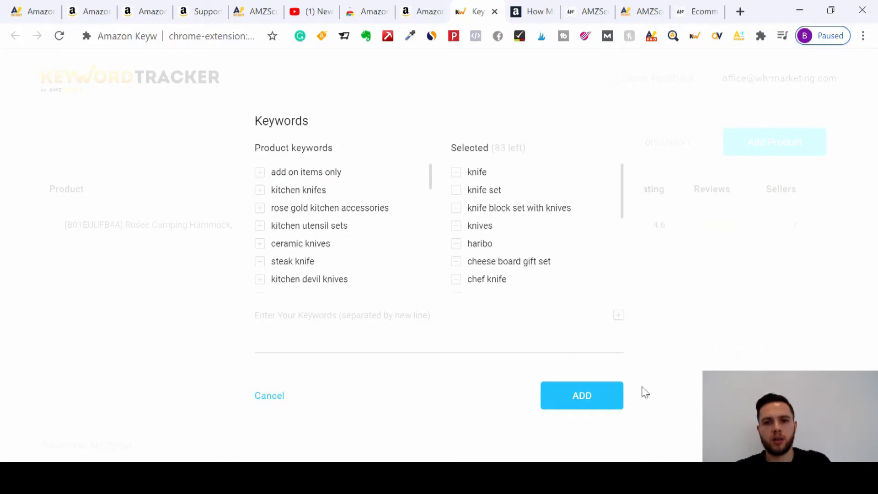
click(568, 406)
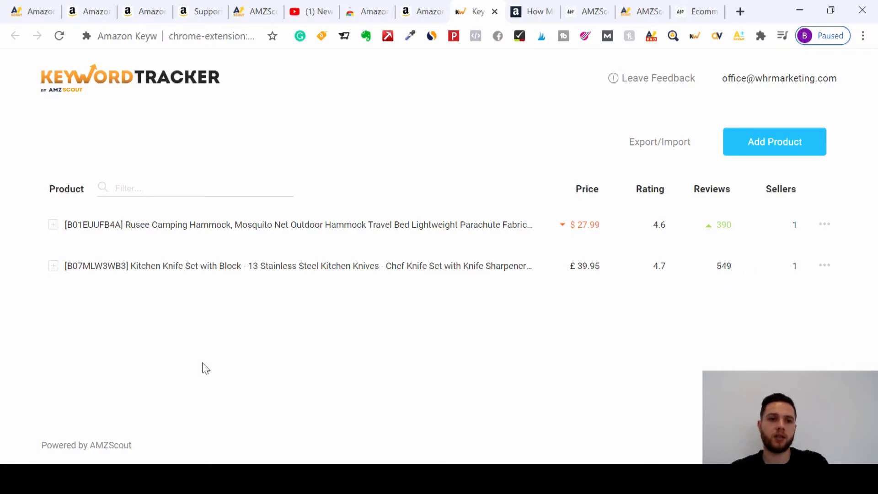
Expand the kitchen knife set product and examine the index status, rank, page, position and competitors of each tracked keyword
click(53, 265)
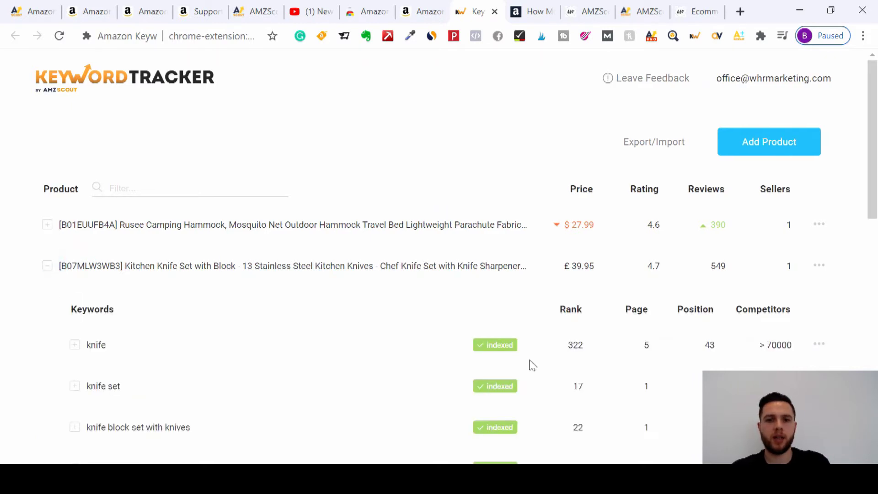
click(877, 120)
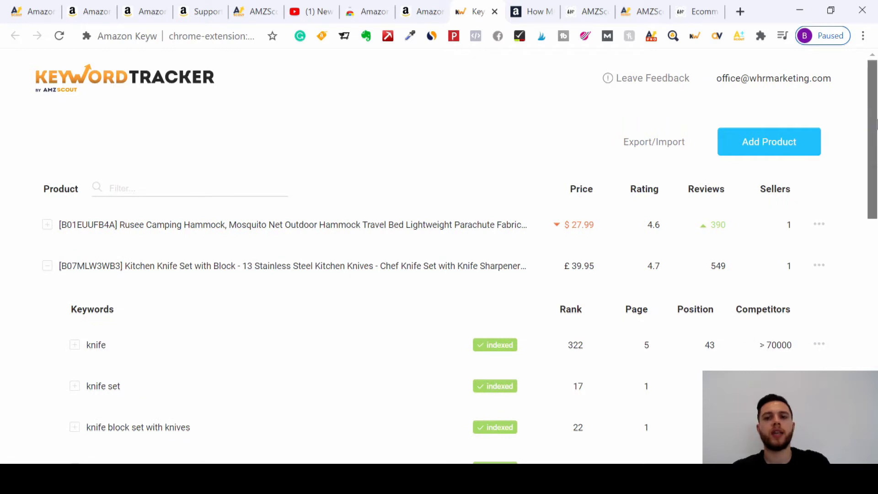
drag(876, 121, 876, 180)
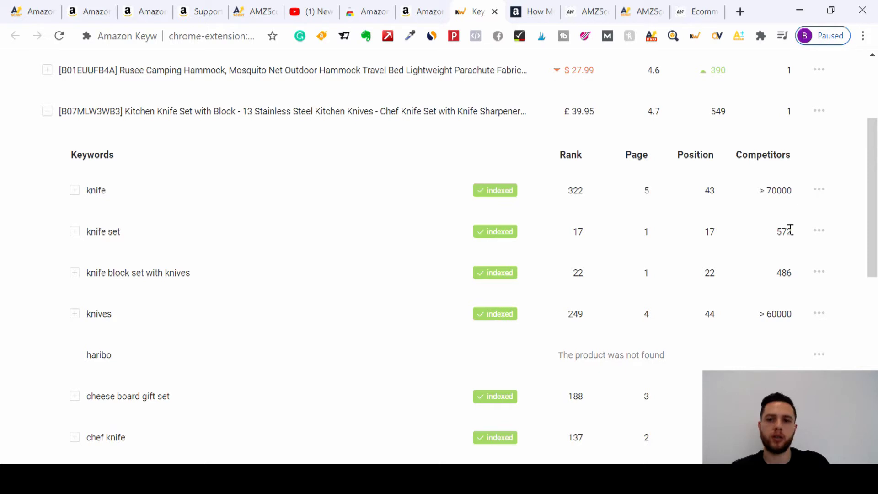
drag(873, 206, 877, 364)
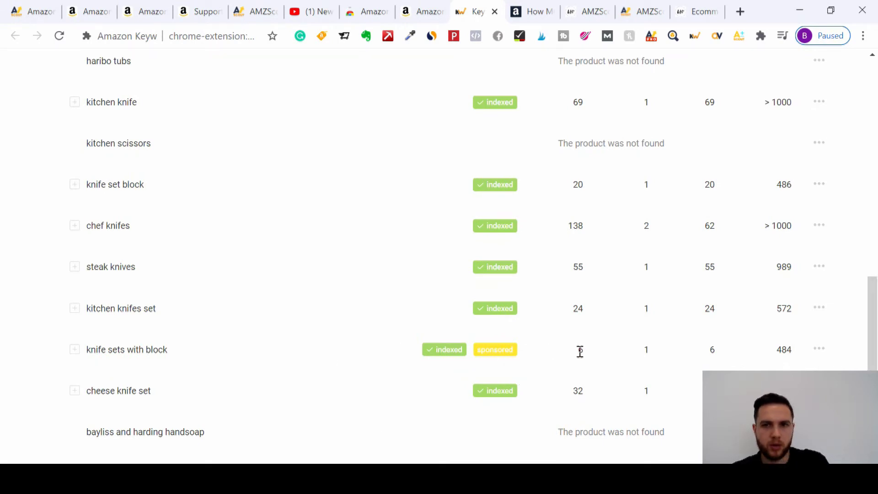
drag(873, 366, 870, 386)
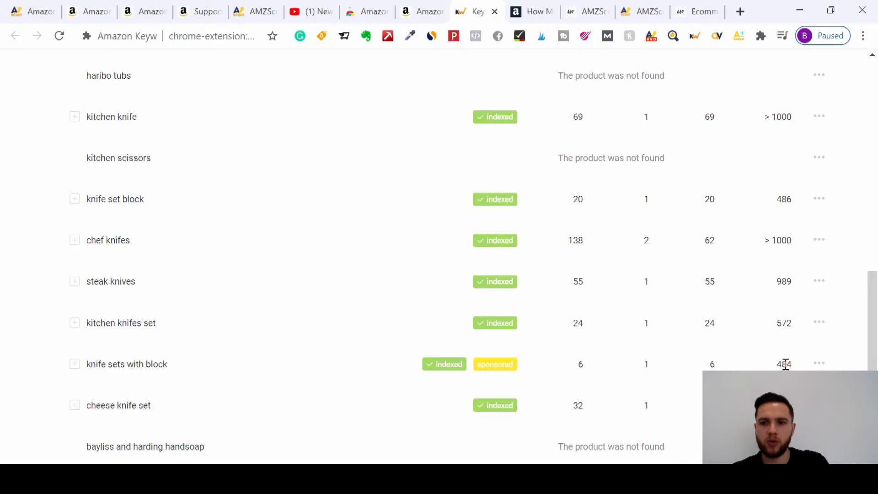
mouse_move(874, 351)
mouse_down()
mouse_move(874, 361)
mouse_move(877, 335)
mouse_up()
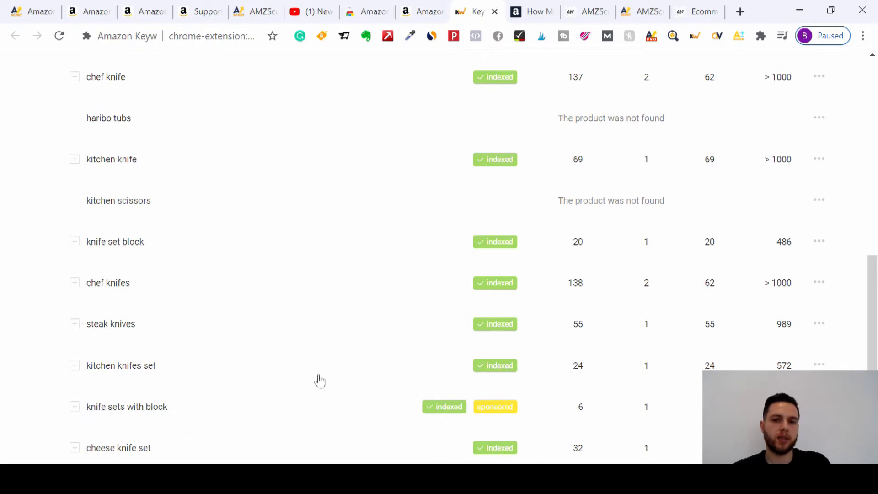
drag(873, 327, 873, 373)
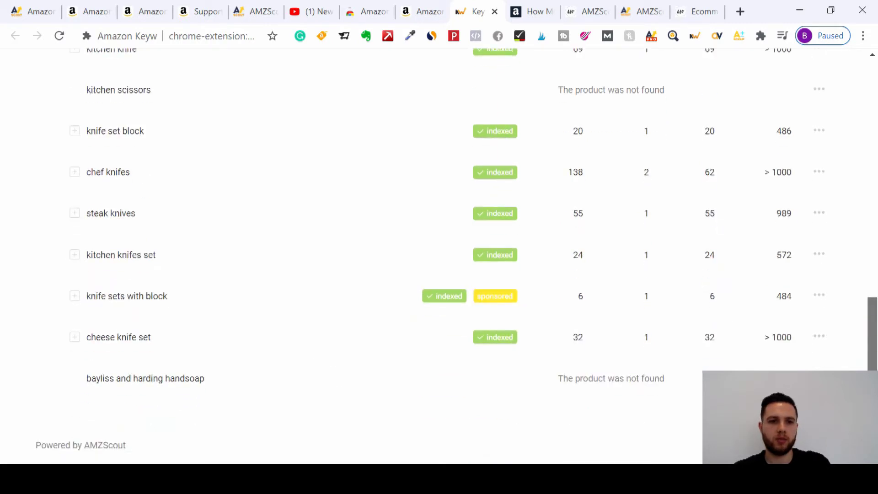
drag(873, 373, 873, 163)
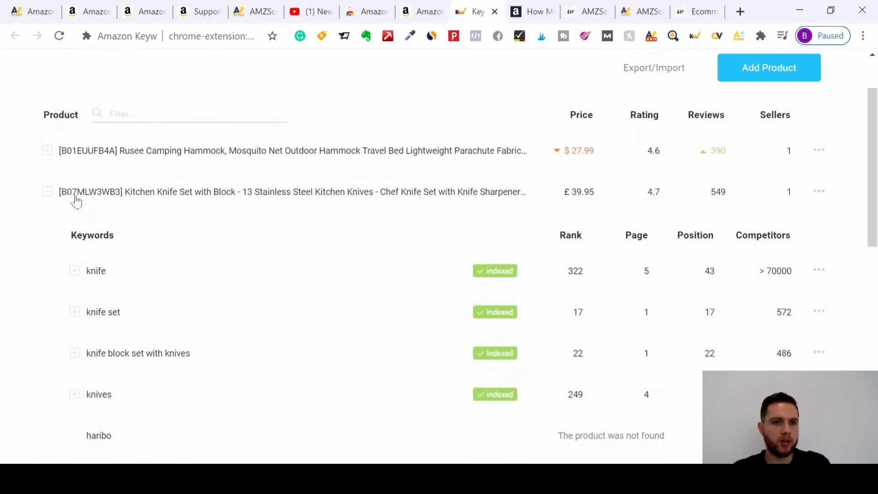
Edit the knife set's tracked keywords, adding 15 more suggestions including "kitchen knifes" and "add on items only", and save them
click(817, 187)
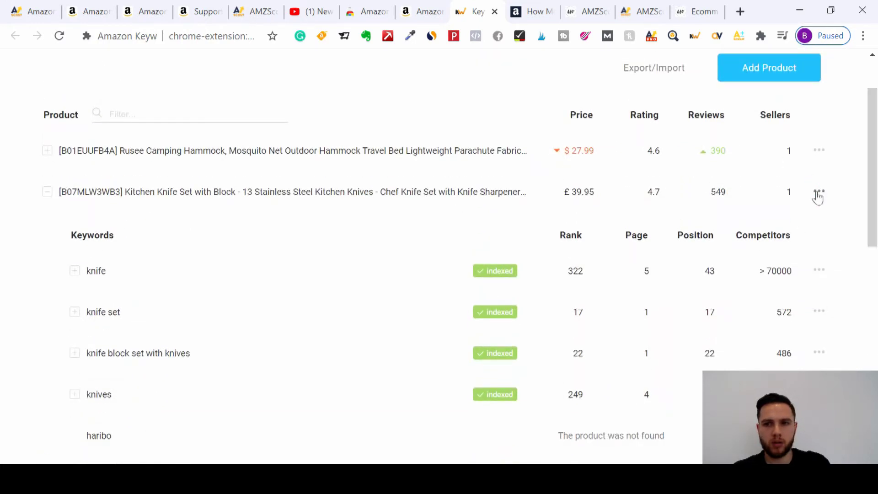
click(791, 223)
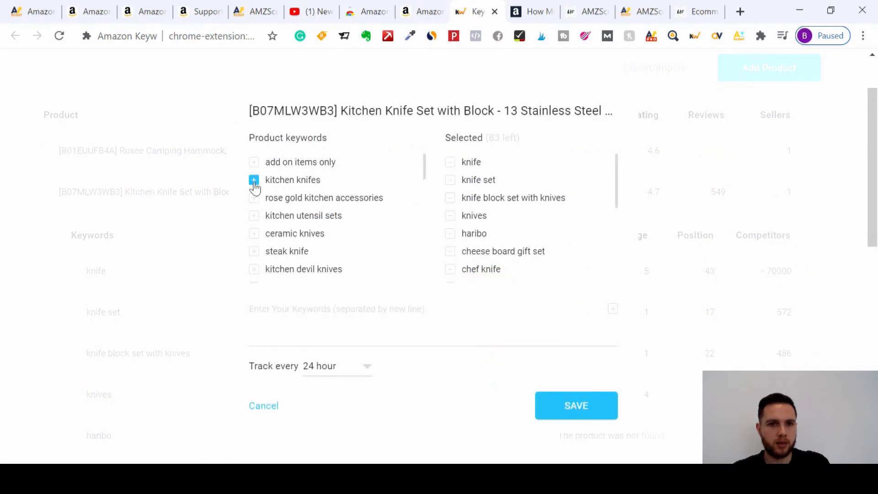
click(253, 181)
click(254, 180)
click(253, 162)
click(254, 162)
click(254, 163)
click(254, 163)
triple_click(254, 163)
triple_click(254, 162)
triple_click(254, 162)
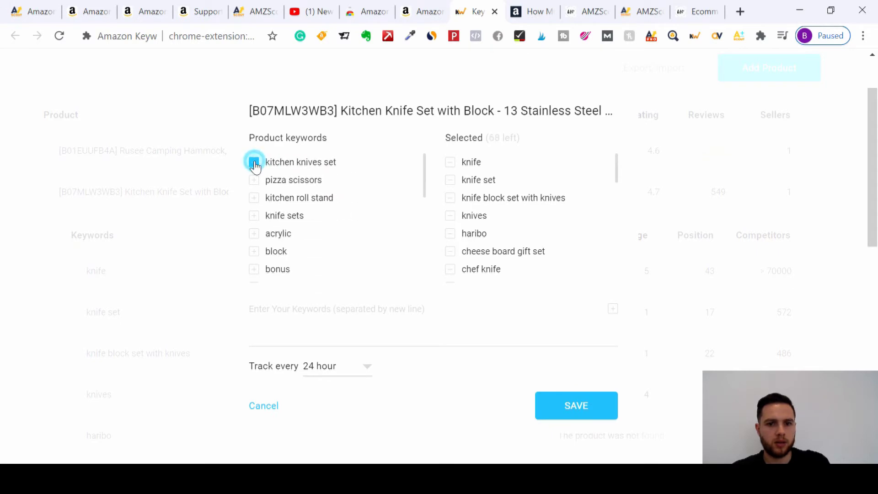
click(588, 394)
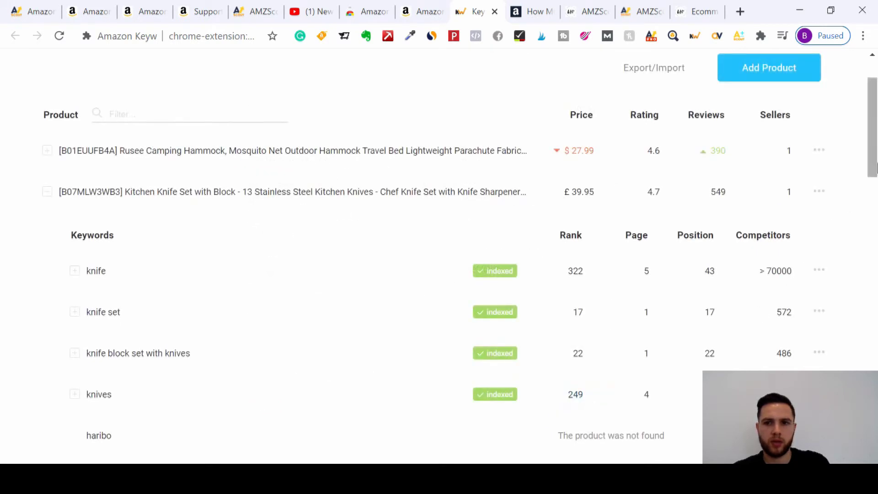
drag(875, 156, 877, 212)
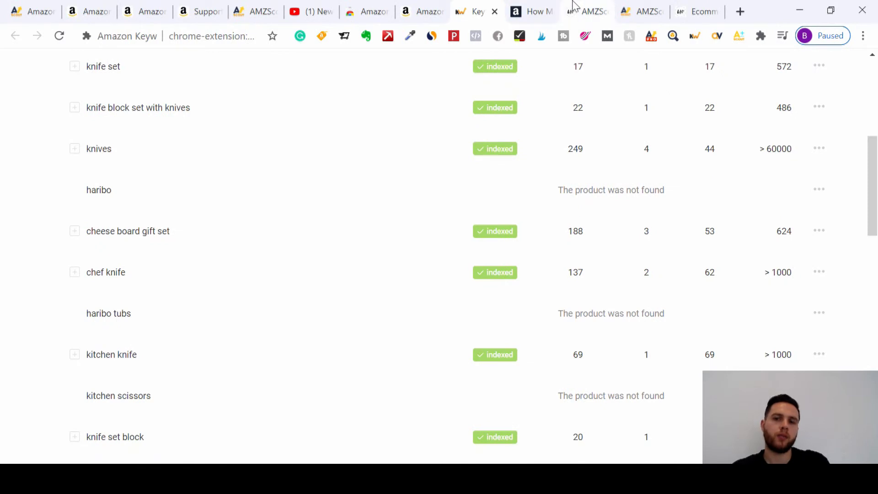
Look over WHR Marketing's product description service page, the AMZScout seller's bundle offer and the AMZScout review article
click(695, 5)
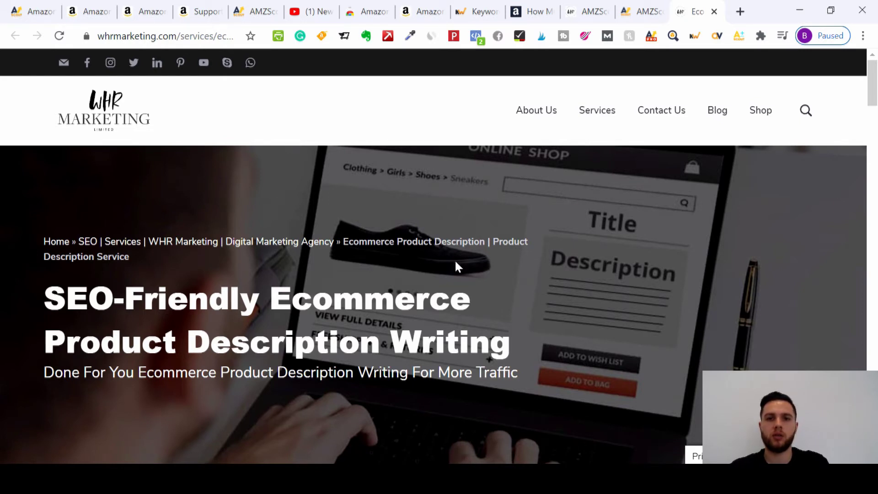
click(641, 11)
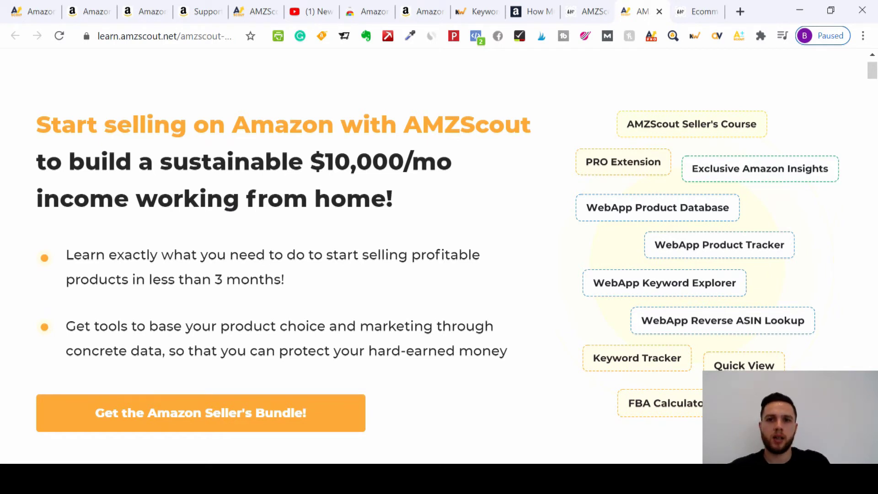
click(595, 3)
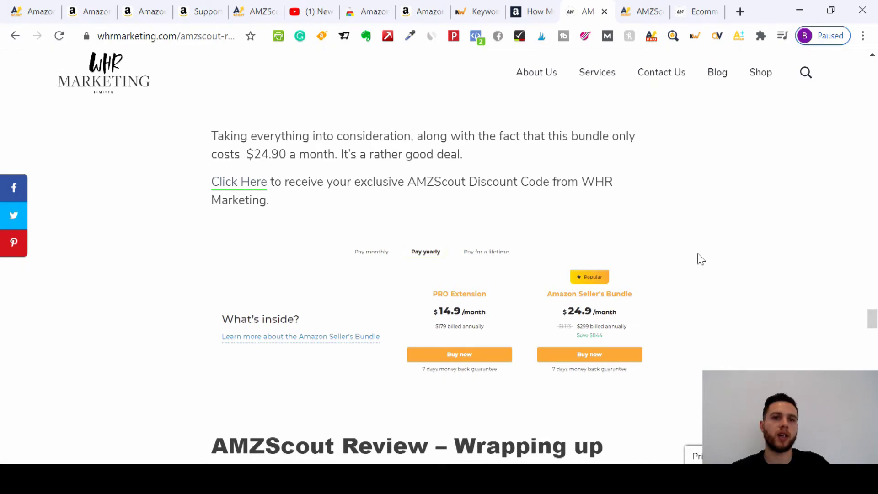
scroll(701, 259, up, 15)
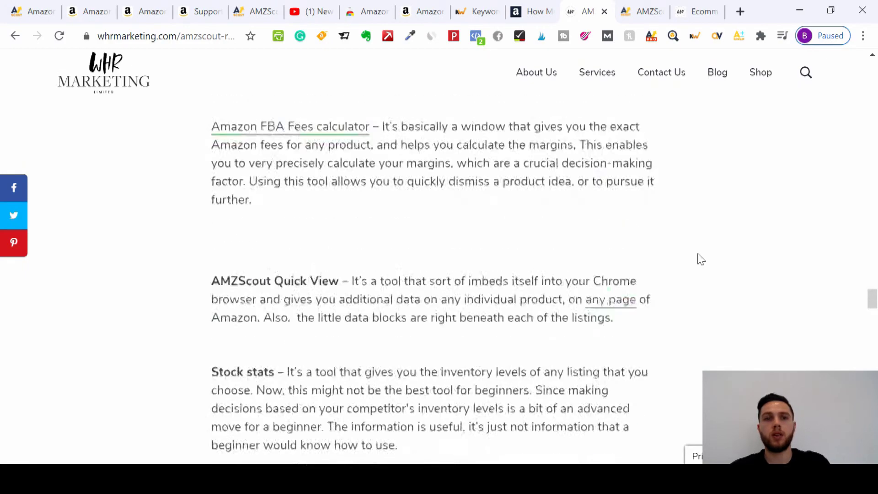
drag(871, 287, 861, 111)
click(282, 231)
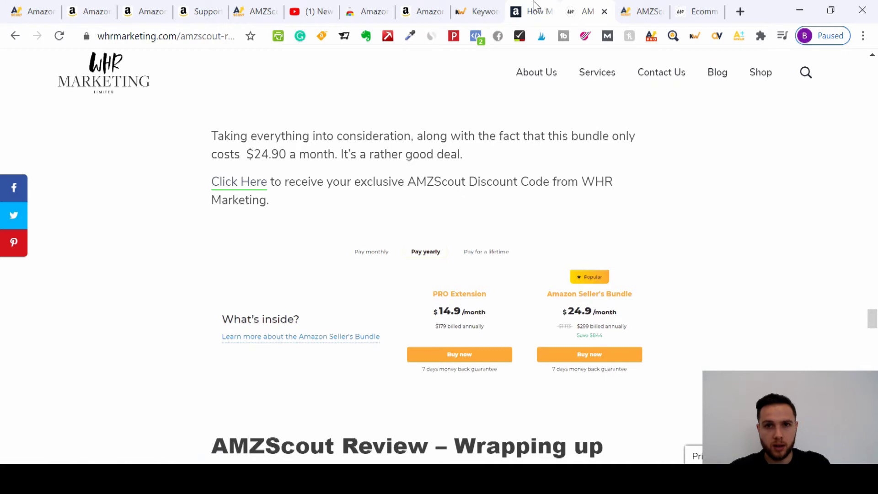
Return to Keyword Tracker and compare rank and competitors for "knife set block" and the other keywords, including the newly added ones
click(476, 10)
scroll(877, 185, down, 1)
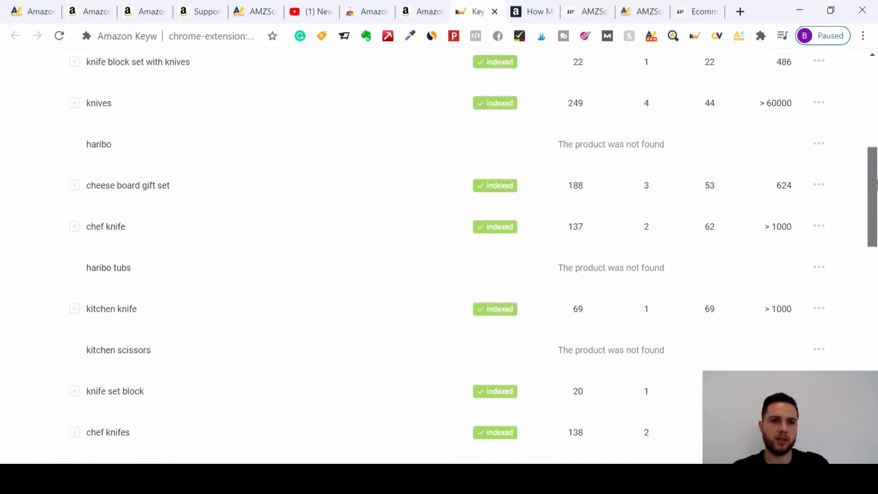
drag(877, 185, 875, 210)
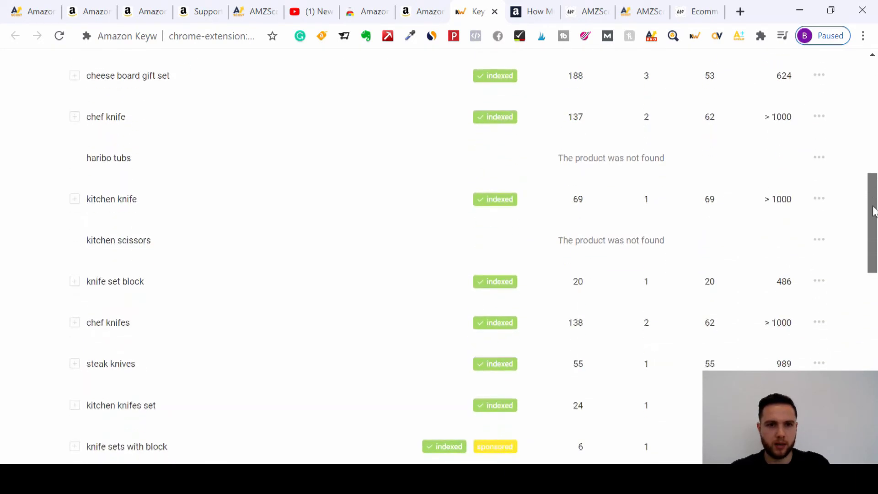
double_click(578, 281)
click(590, 290)
click(575, 294)
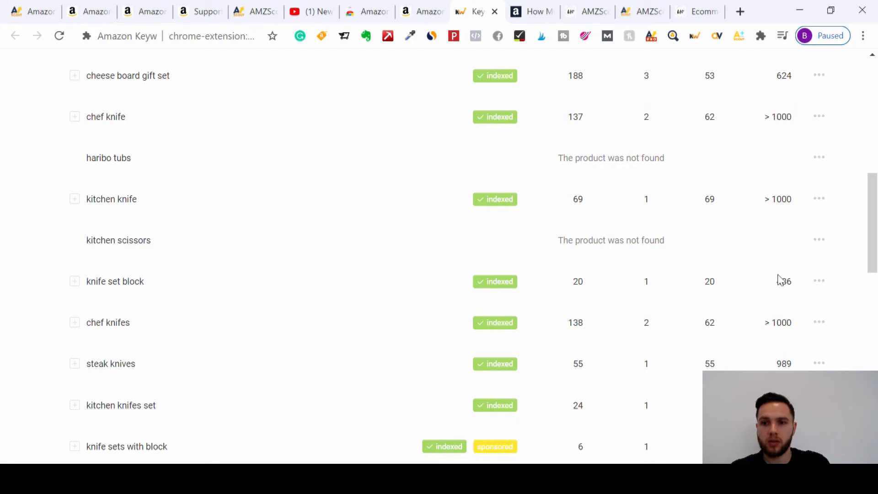
drag(876, 251, 877, 381)
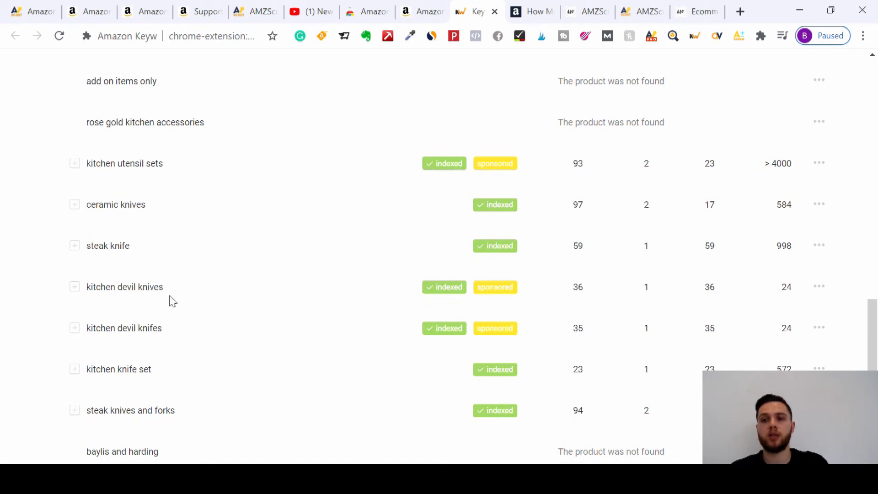
drag(874, 311, 877, 128)
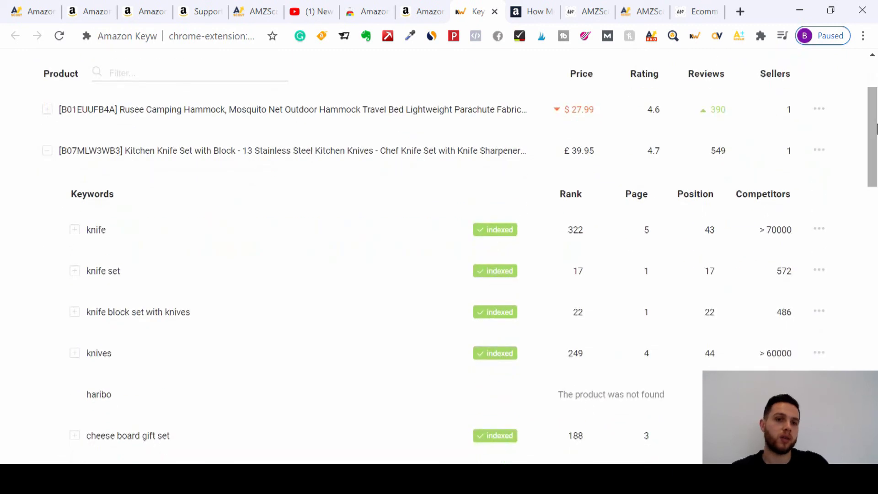